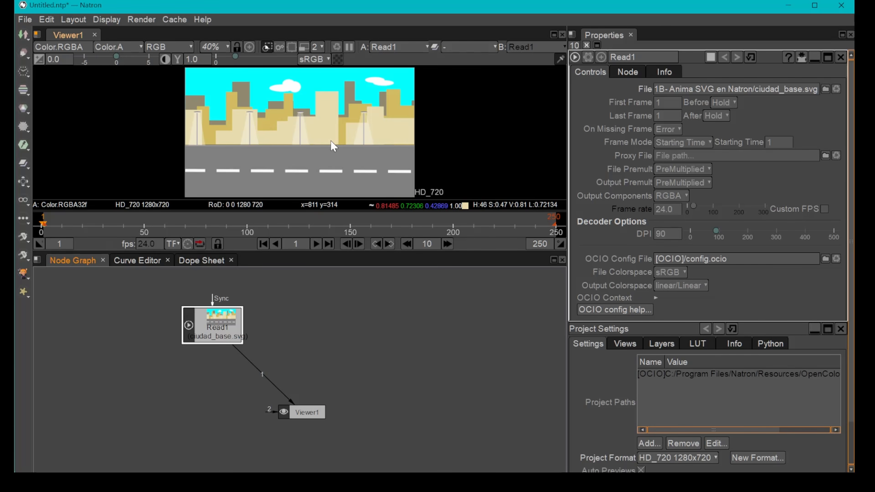
Add a Merge node between the ciudad_base.svg read node and the viewer, with the city background connected to its B input.
{"action": "left_click_drag", "start_coordinate": [212, 330], "coordinate": [184, 322]}
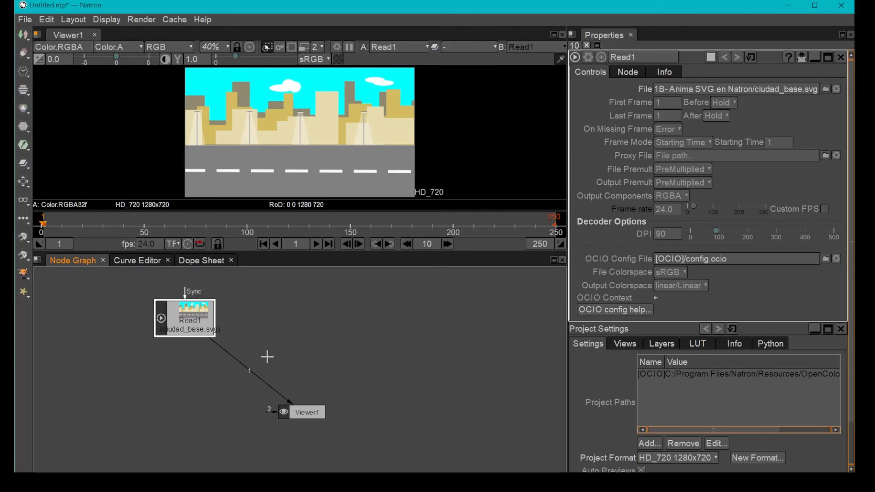
{"action": "key", "text": "m"}
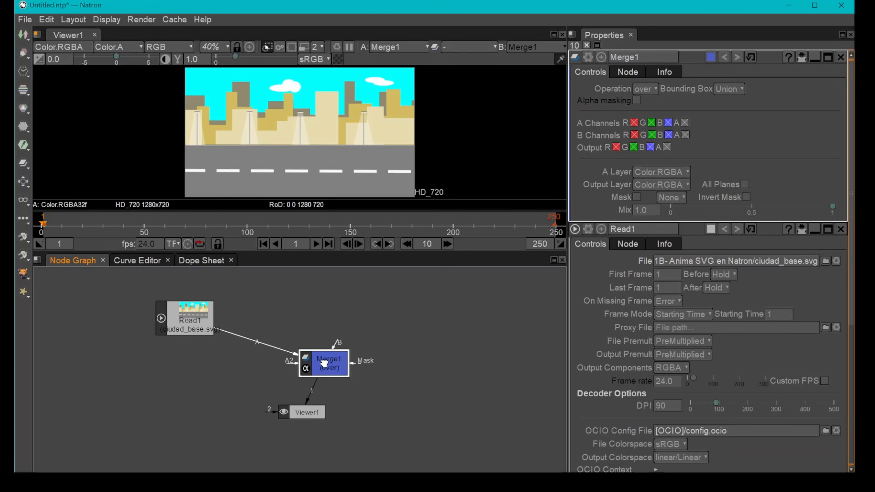
{"action": "left_click_drag", "start_coordinate": [262, 341], "coordinate": [253, 356]}
{"action": "left_click_drag", "start_coordinate": [334, 331], "coordinate": [216, 321]}
{"action": "left_click_drag", "start_coordinate": [320, 355], "coordinate": [303, 358]}
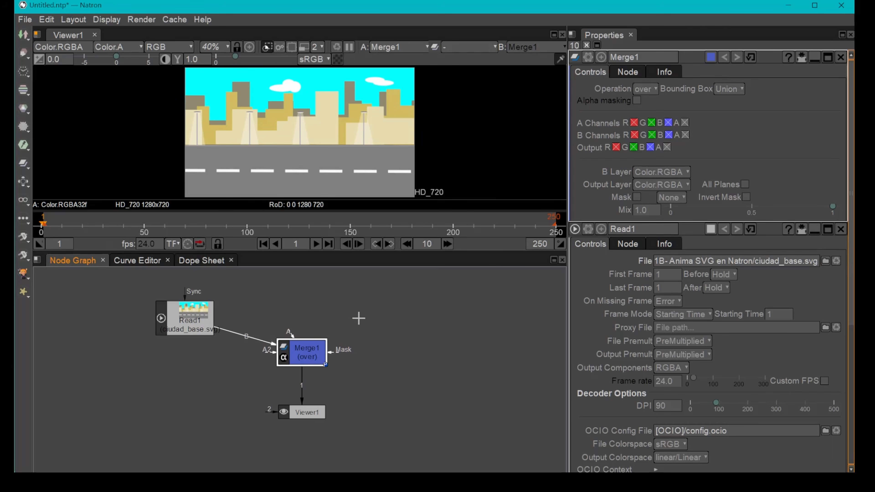
Load coche.svg in a second read node, connect it to the Merge's A input and place it up and to the right.
{"action": "left_click", "coordinate": [353, 292]}
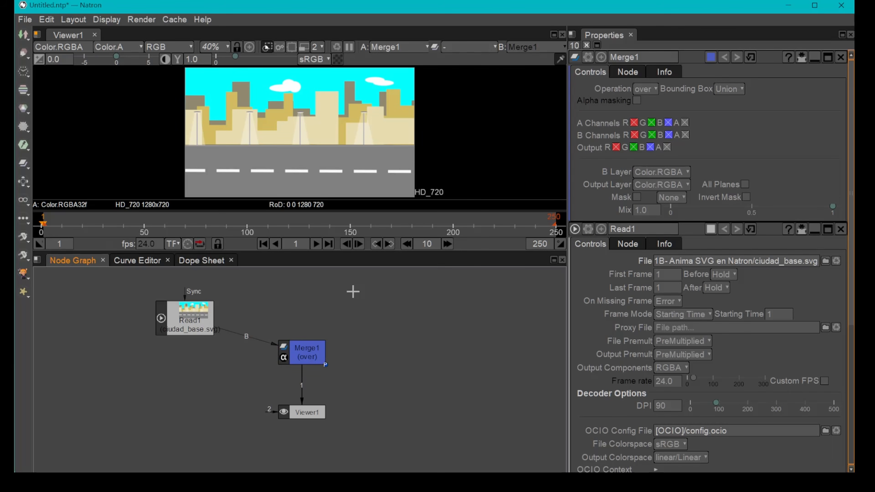
{"action": "key", "text": "r"}
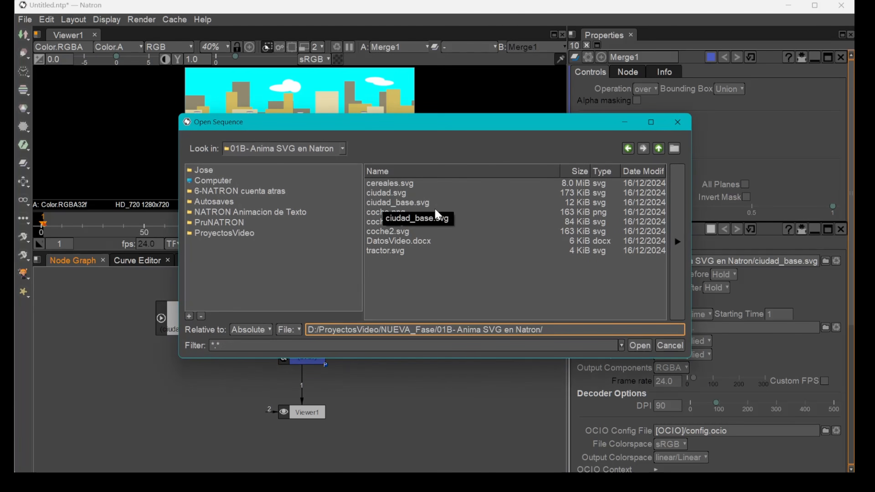
{"action": "double_click", "coordinate": [383, 222]}
{"action": "left_click_drag", "start_coordinate": [295, 334], "coordinate": [388, 322]}
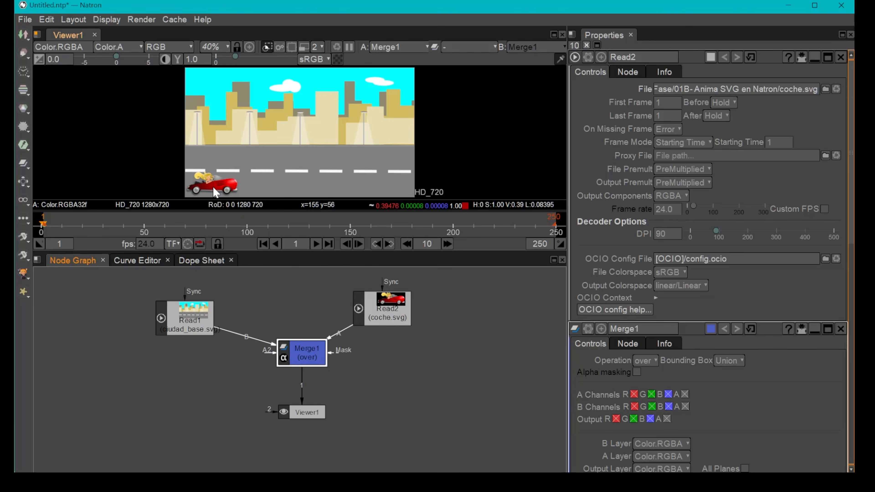
{"action": "left_click_drag", "start_coordinate": [391, 309], "coordinate": [468, 296]}
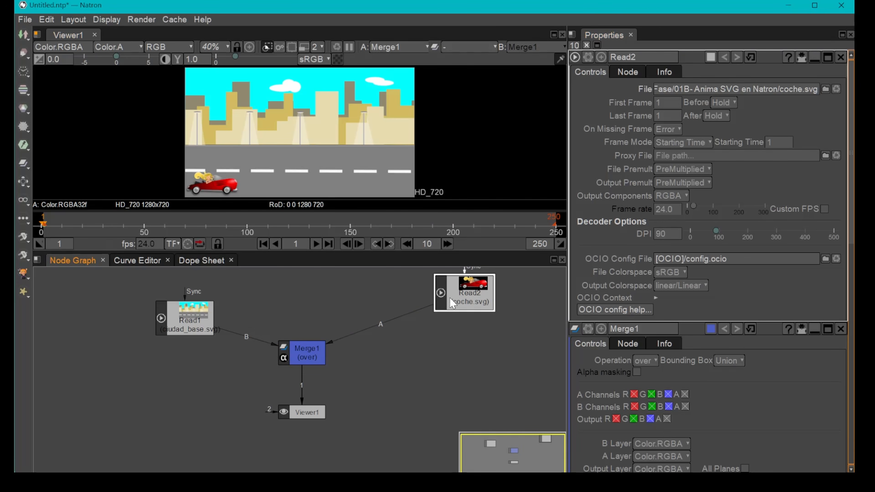
Insert a Transform node between the coche.svg read node and the Merge, and key its horizontal translation at frame 1.
{"action": "key", "text": "t"}
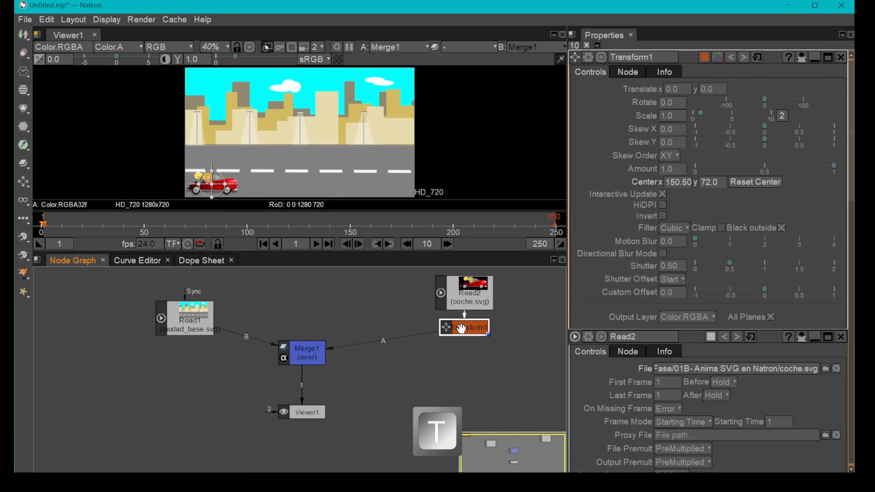
{"action": "left_click_drag", "start_coordinate": [464, 329], "coordinate": [465, 346]}
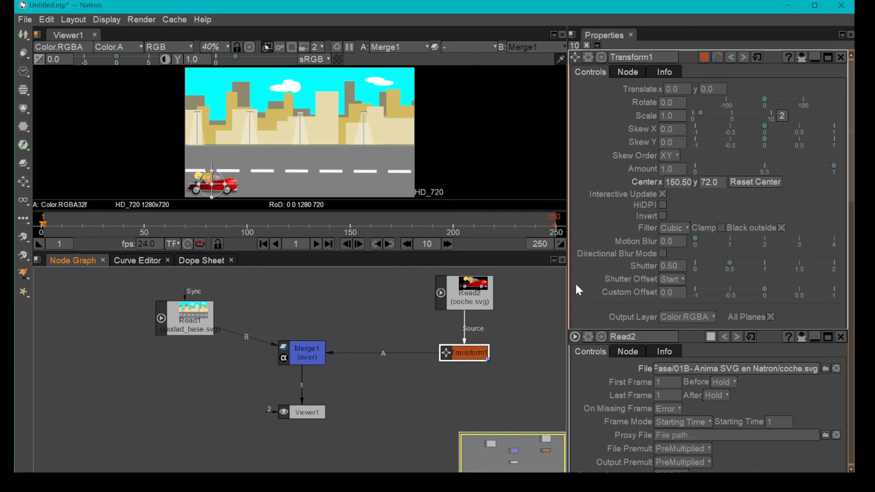
{"action": "right_click", "coordinate": [675, 89]}
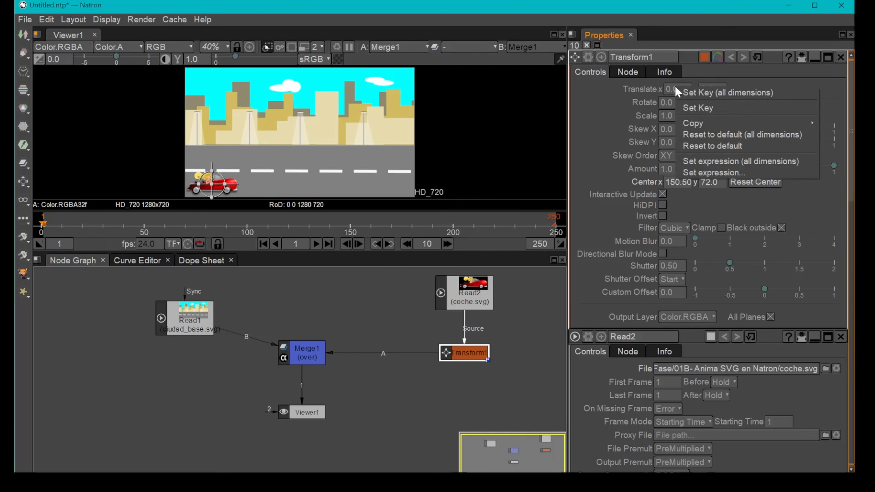
{"action": "left_click", "coordinate": [694, 108]}
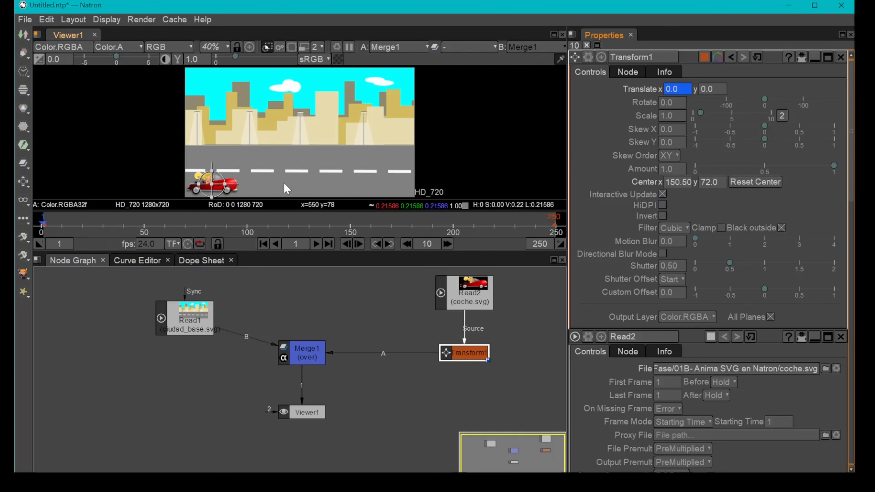
Move the car off-screen left to about x -307, y 4 at frame 1, and off-screen right to about x 1280, y -5 at frame 149.
{"action": "left_click", "coordinate": [212, 185]}
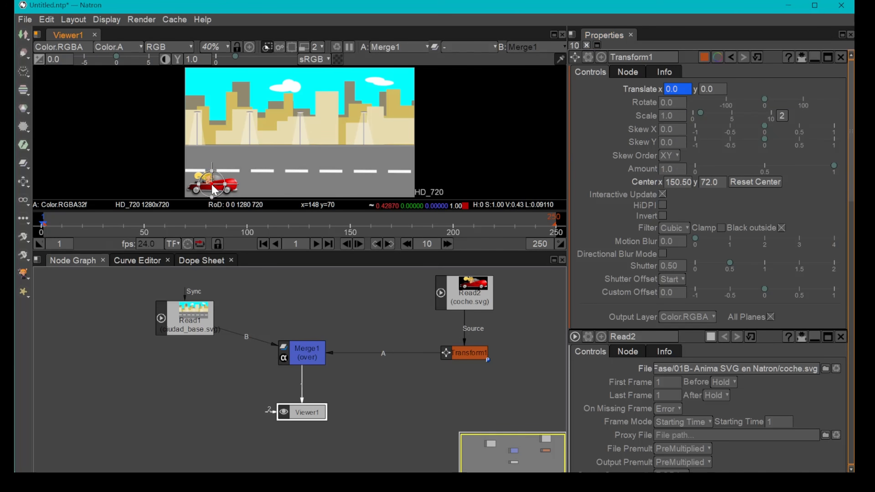
{"action": "left_click_drag", "start_coordinate": [212, 187], "coordinate": [152, 187]}
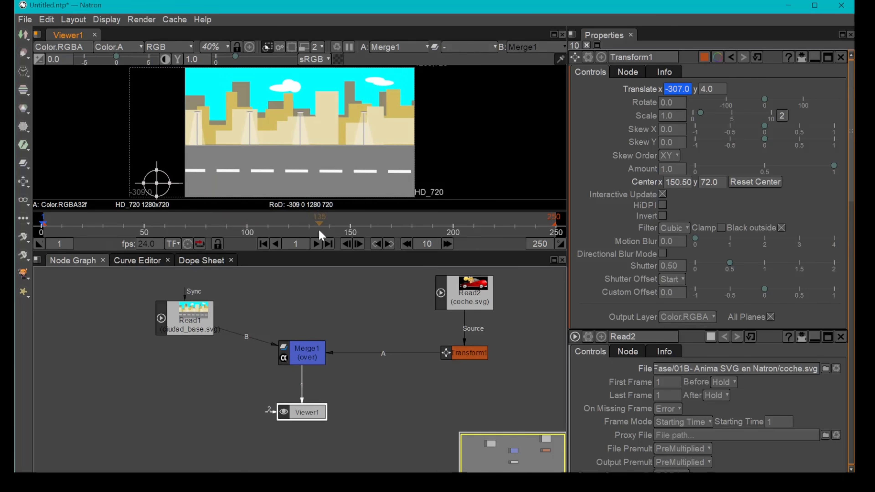
{"action": "left_click", "coordinate": [349, 223]}
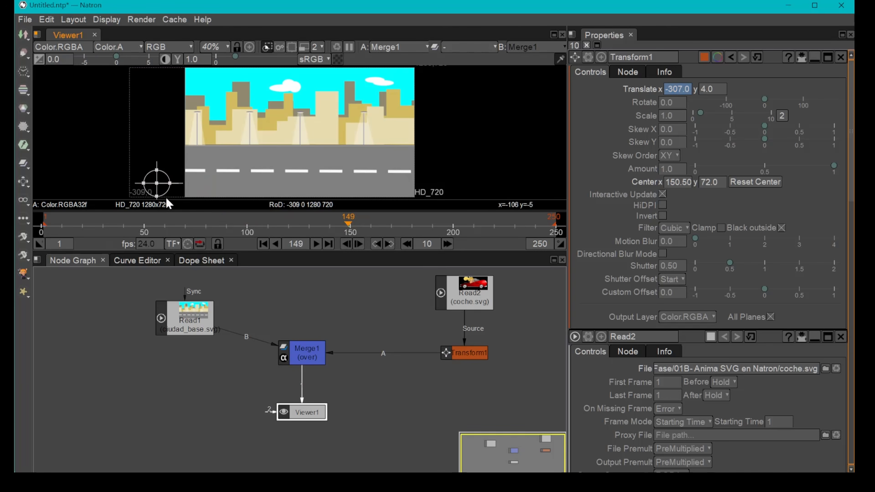
{"action": "left_click_drag", "start_coordinate": [157, 184], "coordinate": [450, 189]}
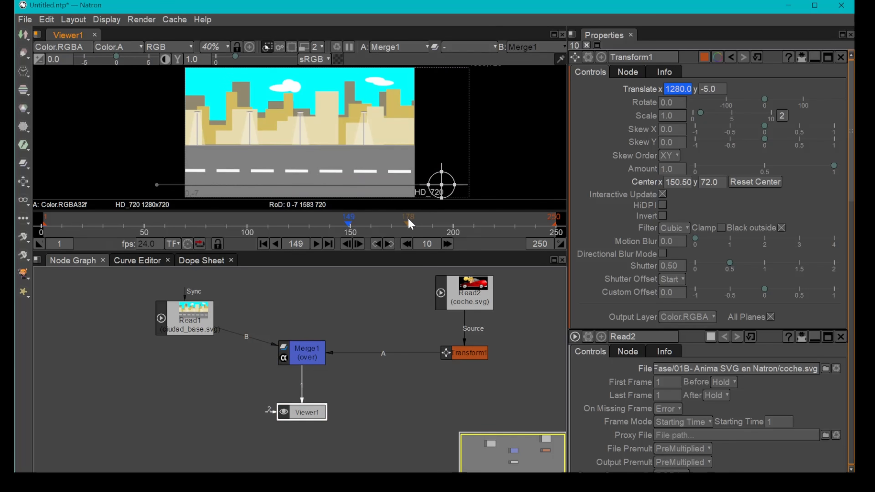
Enlarge the viewer area and play the car animation from the first frame.
{"action": "left_click", "coordinate": [264, 244]}
{"action": "left_click_drag", "start_coordinate": [310, 253], "coordinate": [318, 269]}
{"action": "left_click", "coordinate": [317, 264]}
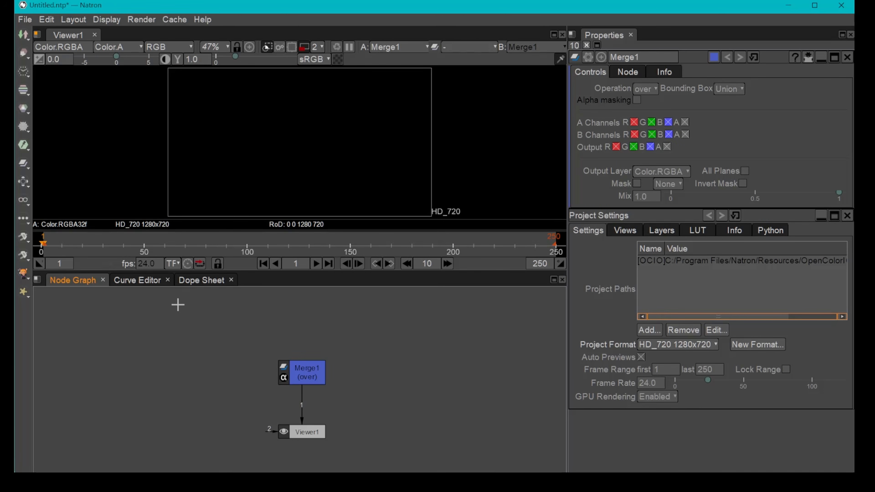
Load ciudad.svg in a read node and connect it to the Merge's B input.
{"action": "key", "text": "r"}
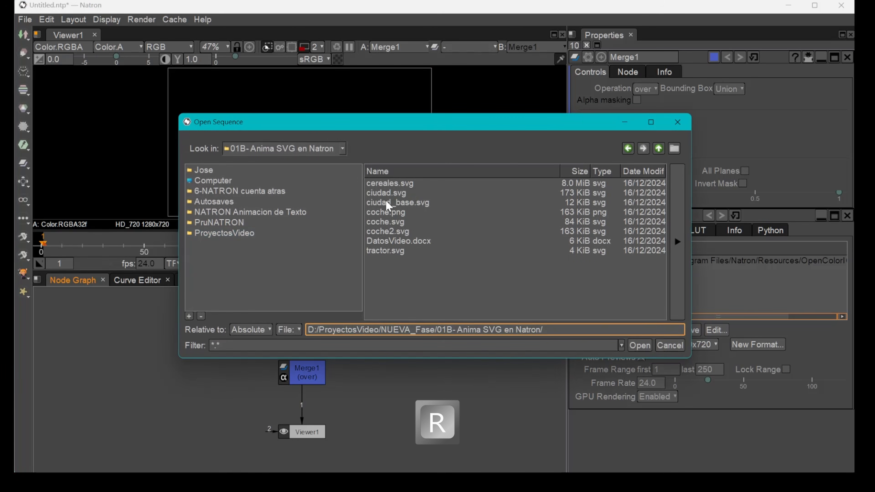
{"action": "double_click", "coordinate": [378, 193]}
{"action": "left_click_drag", "start_coordinate": [219, 337], "coordinate": [306, 370]}
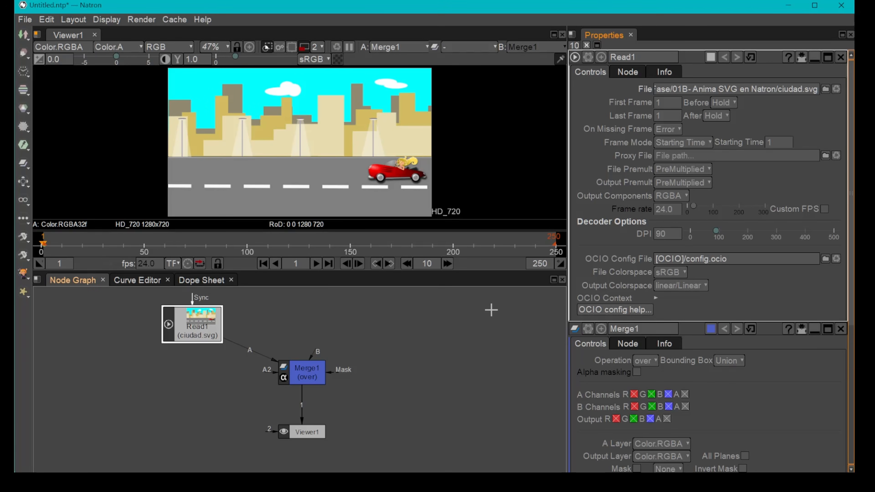
{"action": "left_click", "coordinate": [306, 377]}
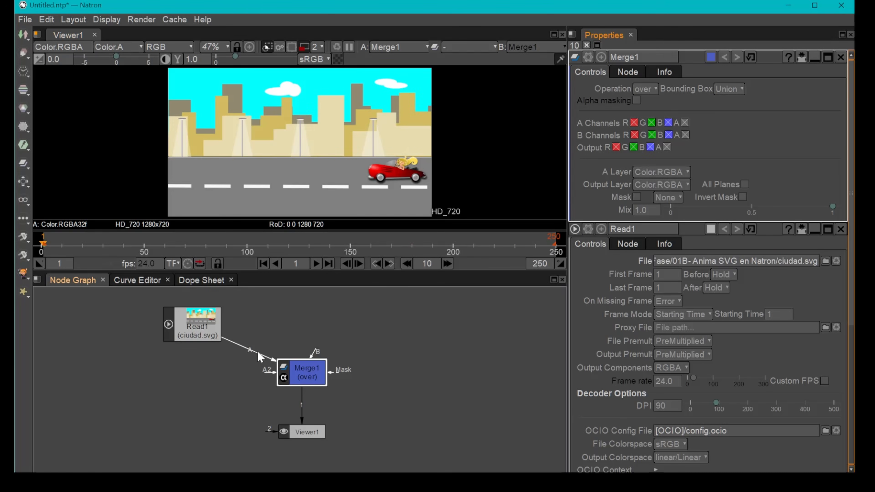
{"action": "left_click_drag", "start_coordinate": [259, 357], "coordinate": [186, 342]}
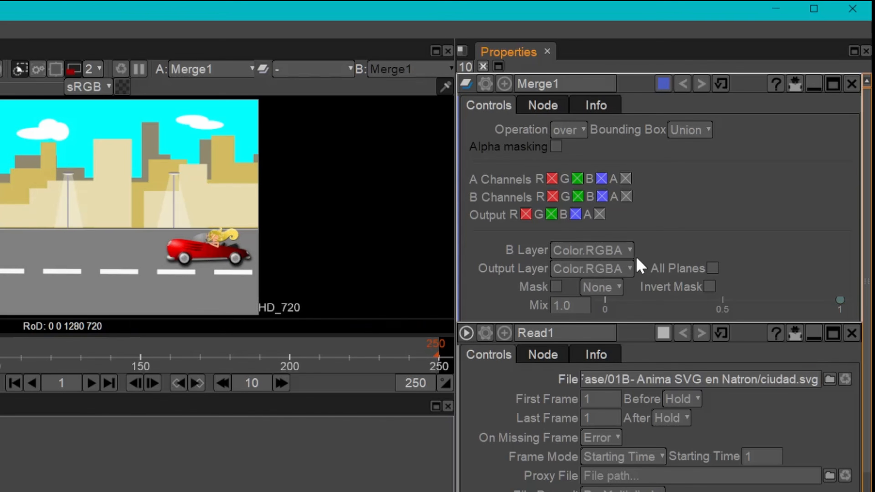
Set the Merge's B layer to g106.RGBA from the layers of ciudad.svg.
{"action": "left_click", "coordinate": [623, 255]}
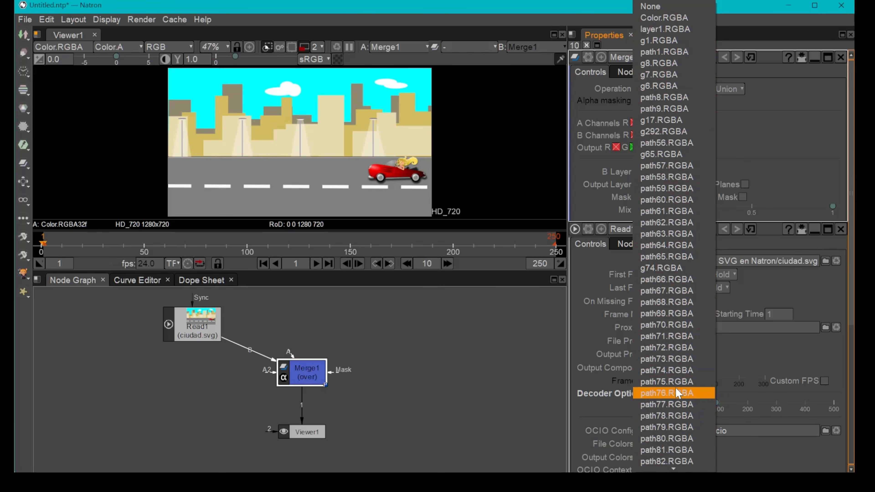
{"action": "scroll", "coordinate": [671, 376], "scroll_direction": "down", "scroll_amount": 2}
{"action": "scroll", "coordinate": [668, 367], "scroll_direction": "down", "scroll_amount": 6}
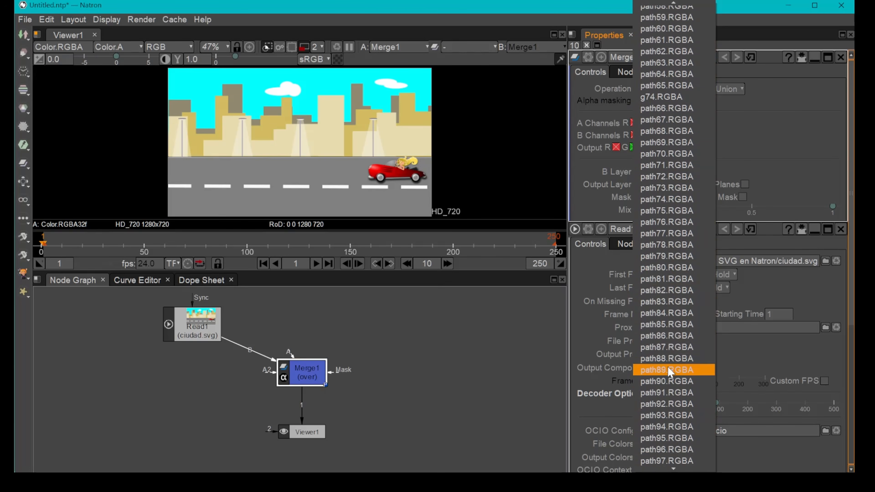
{"action": "scroll", "coordinate": [667, 368], "scroll_direction": "down", "scroll_amount": 2}
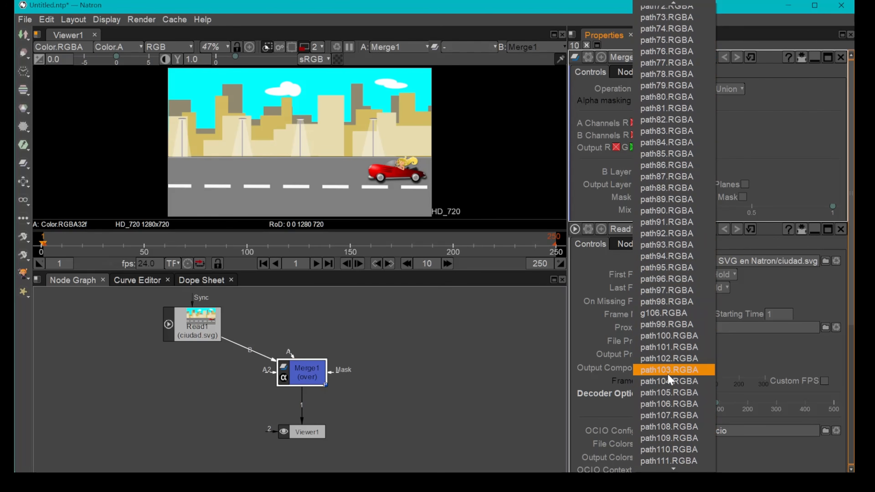
{"action": "scroll", "coordinate": [669, 379], "scroll_direction": "down", "scroll_amount": 2}
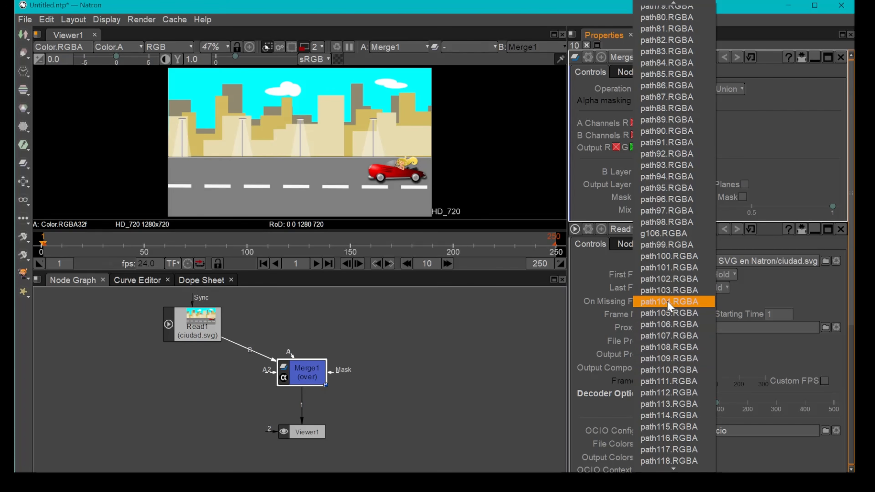
{"action": "left_click", "coordinate": [656, 235]}
{"action": "left_click", "coordinate": [656, 234]}
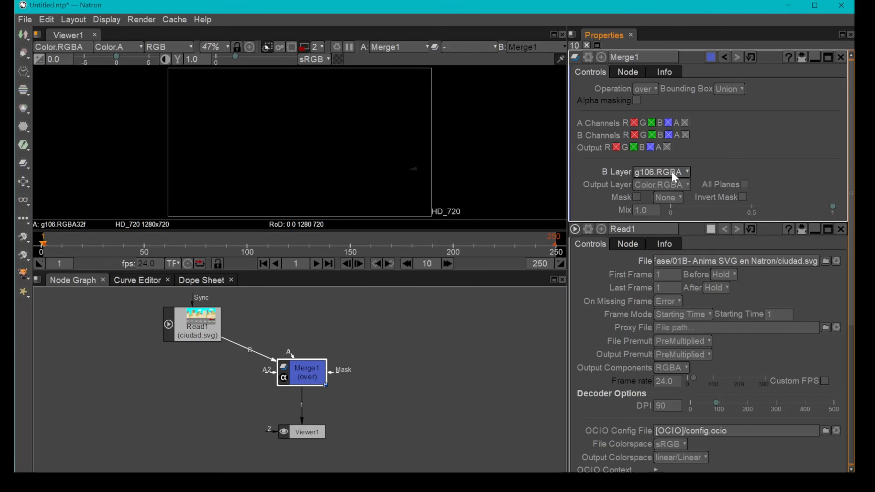
Switch the Merge's B layer through g6, g8, g1 and g292 to view each part, and return it to Color.RGBA.
{"action": "left_click", "coordinate": [636, 172]}
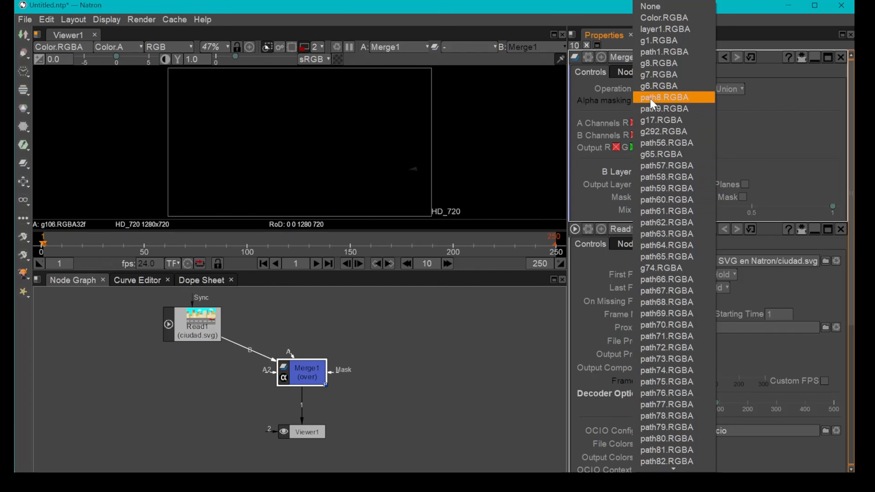
{"action": "left_click", "coordinate": [650, 89]}
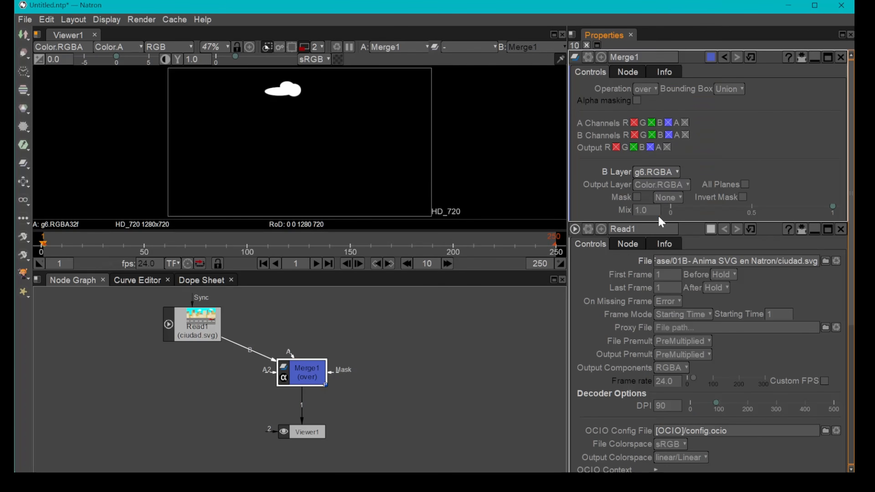
{"action": "left_click", "coordinate": [665, 172]}
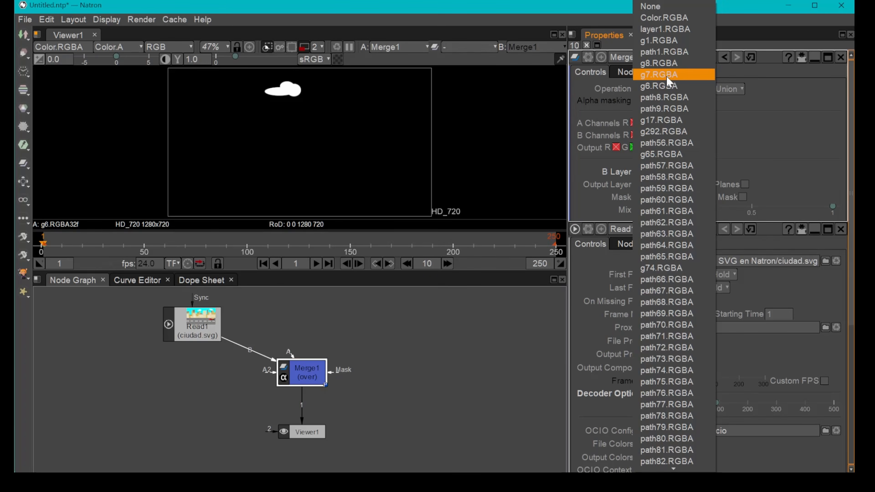
{"action": "left_click", "coordinate": [666, 63]}
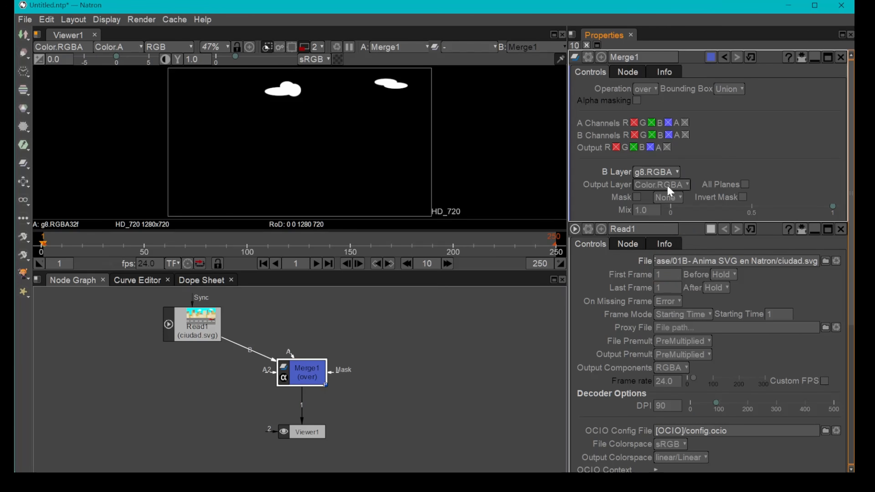
{"action": "left_click", "coordinate": [657, 171]}
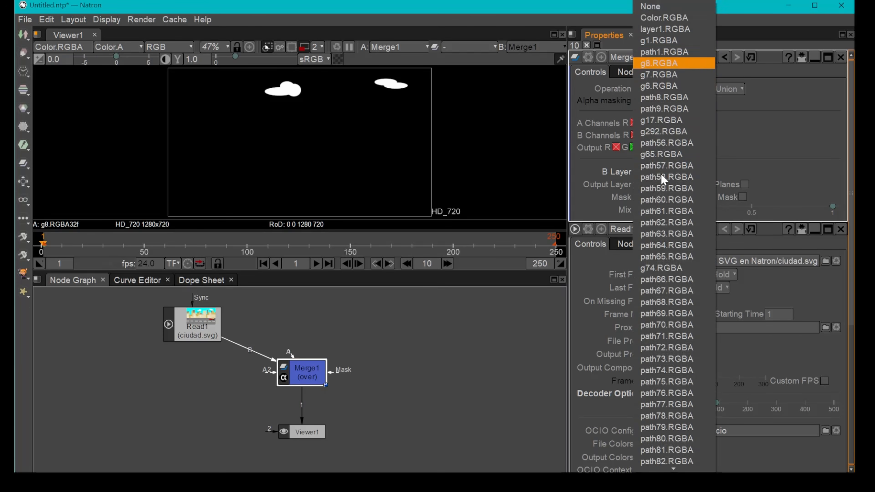
{"action": "left_click", "coordinate": [667, 41]}
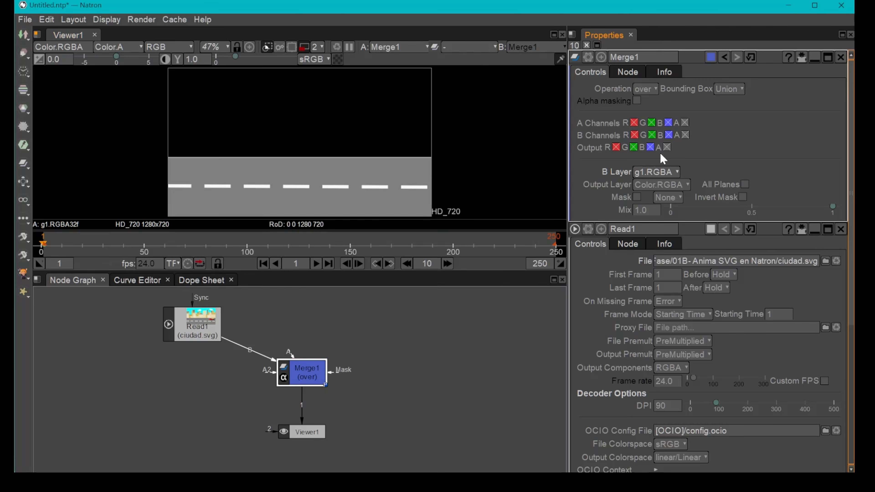
{"action": "left_click", "coordinate": [667, 179]}
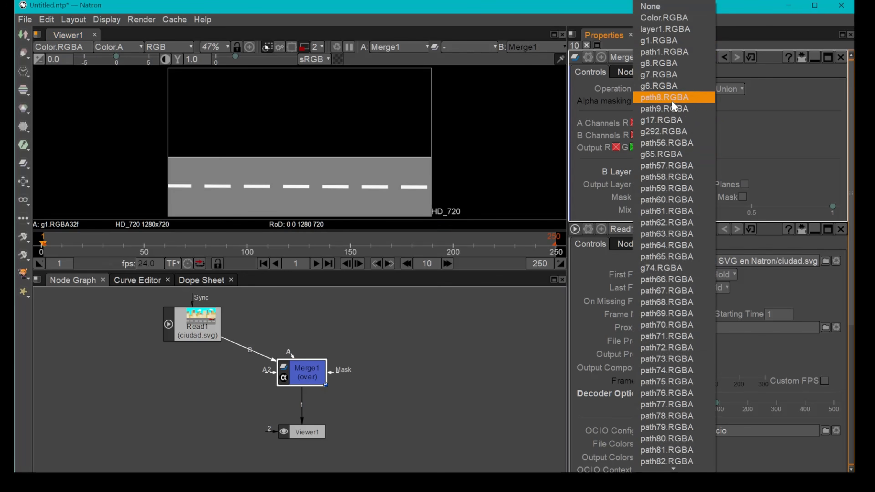
{"action": "left_click", "coordinate": [659, 137]}
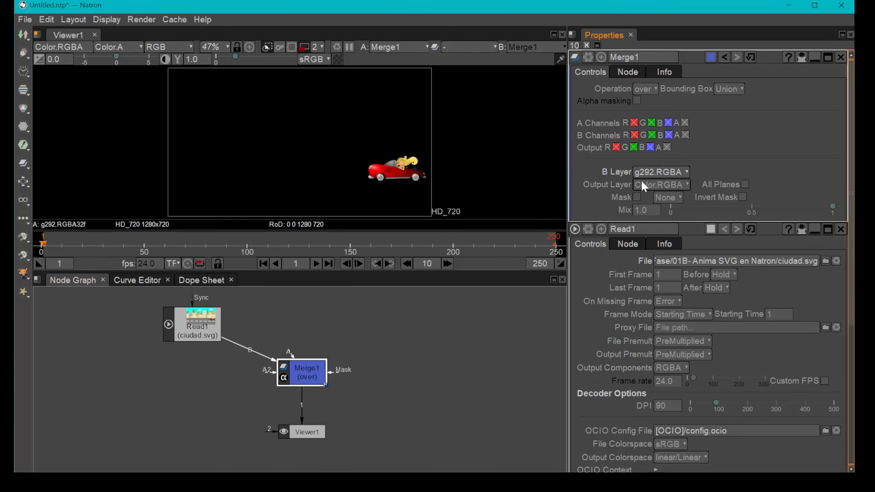
{"action": "scroll", "coordinate": [656, 174], "scroll_direction": "up", "scroll_amount": 1}
Load ciudad.svg in a second read node, connect it to the Merge's A input and place it up and to the right.
{"action": "key", "text": "r"}
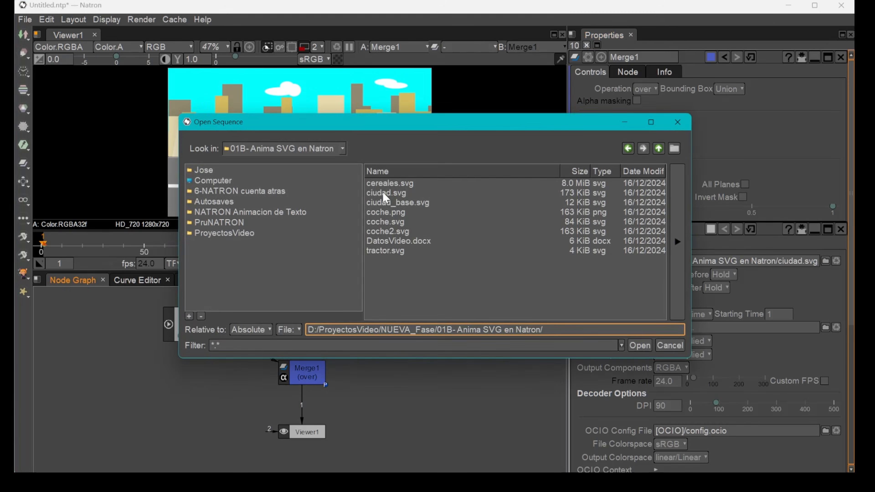
{"action": "key", "text": "Return"}
{"action": "left_click", "coordinate": [303, 360]}
{"action": "left_click_drag", "start_coordinate": [384, 348], "coordinate": [483, 318]}
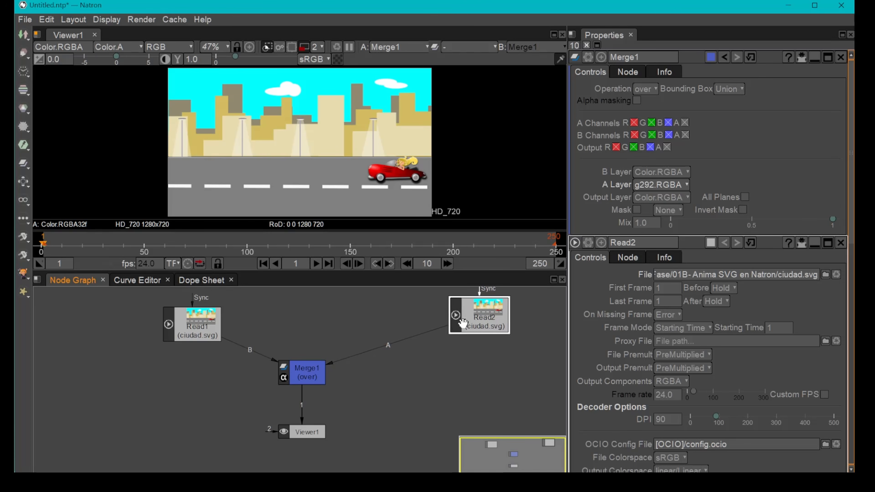
Insert a second Merge between the Read2 node and Merge1, and connect a third ciudad.svg read node to its B input.
{"action": "key", "text": "m"}
{"action": "mouse_move", "coordinate": [447, 378]}
{"action": "left_mouse_down"}
{"action": "mouse_move", "coordinate": [462, 378]}
{"action": "mouse_move", "coordinate": [454, 374]}
{"action": "left_mouse_up"}
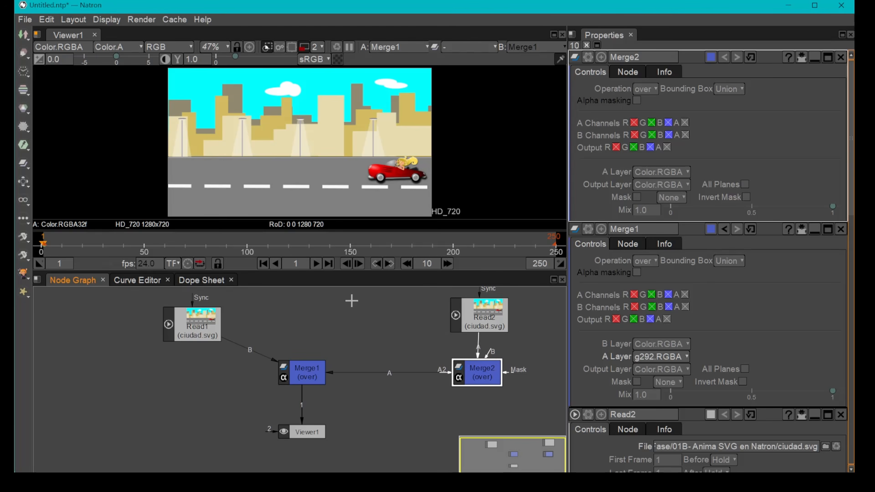
{"action": "key", "text": "r"}
{"action": "double_click", "coordinate": [415, 201]}
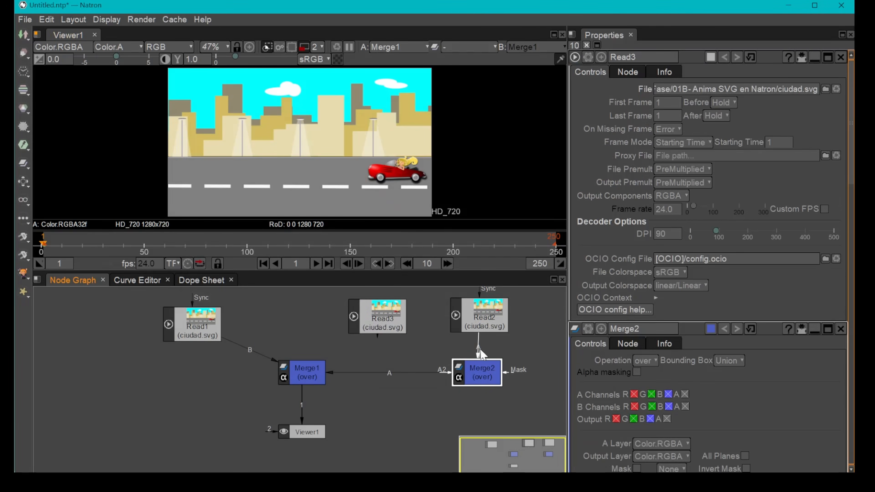
{"action": "left_click_drag", "start_coordinate": [481, 353], "coordinate": [377, 330]}
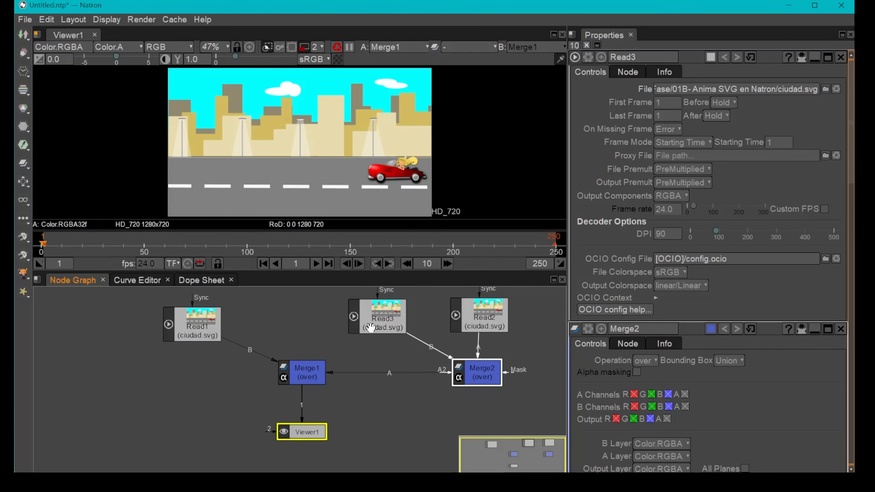
Open the settings of both Merge nodes and set Merge1's A layer to Color.RGBA.
{"action": "left_click", "coordinate": [482, 372]}
{"action": "left_click", "coordinate": [305, 372]}
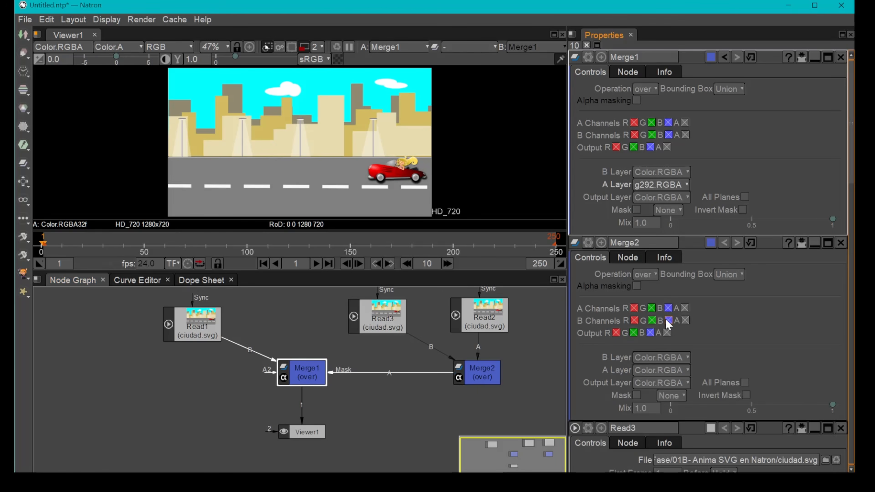
{"action": "left_click", "coordinate": [676, 185]}
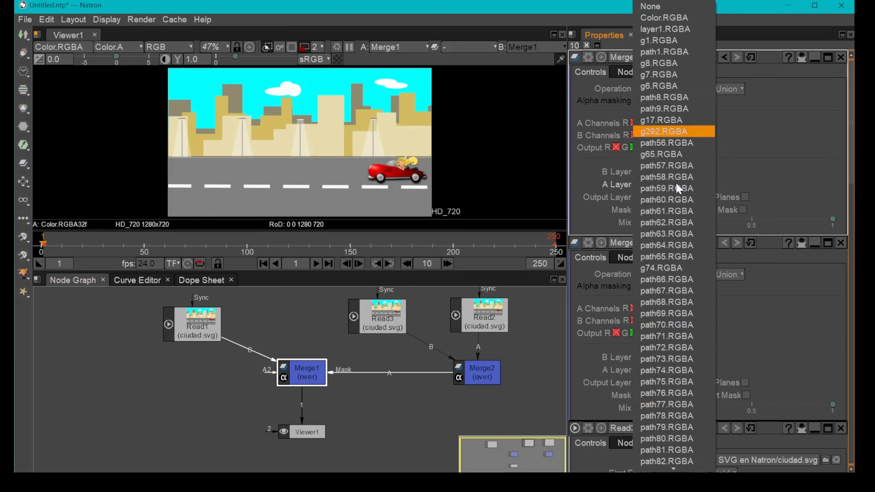
{"action": "left_click", "coordinate": [676, 19]}
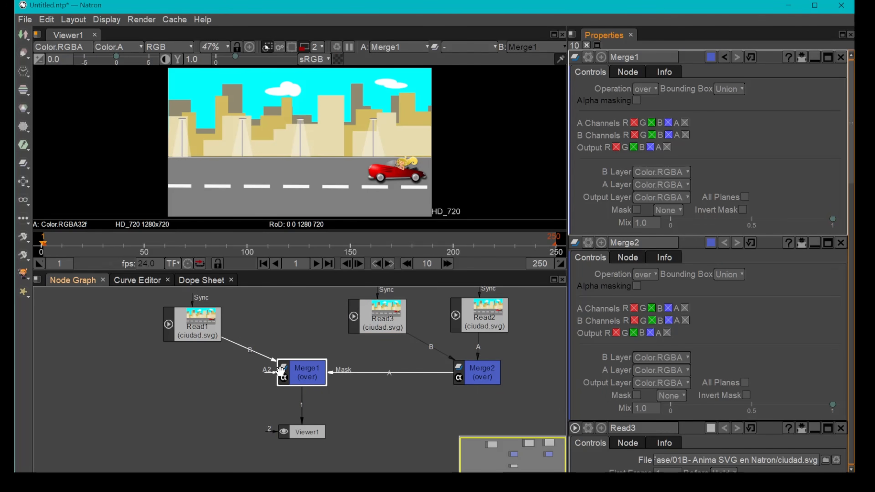
Disconnect Read1 from Merge1 while setting Merge2's B layer to g1.RGBA and A layer to g292.RGBA, and reconnect it to Merge1's B input.
{"action": "left_click", "coordinate": [386, 367]}
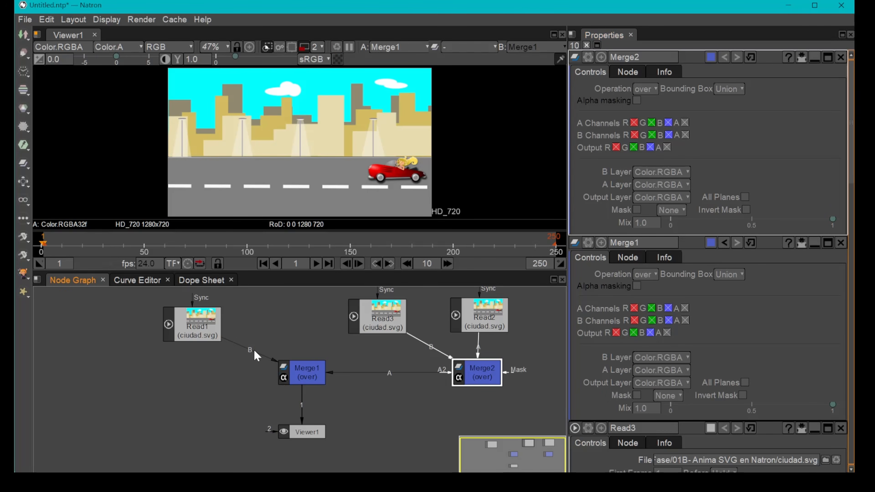
{"action": "left_click_drag", "start_coordinate": [248, 371], "coordinate": [280, 351]}
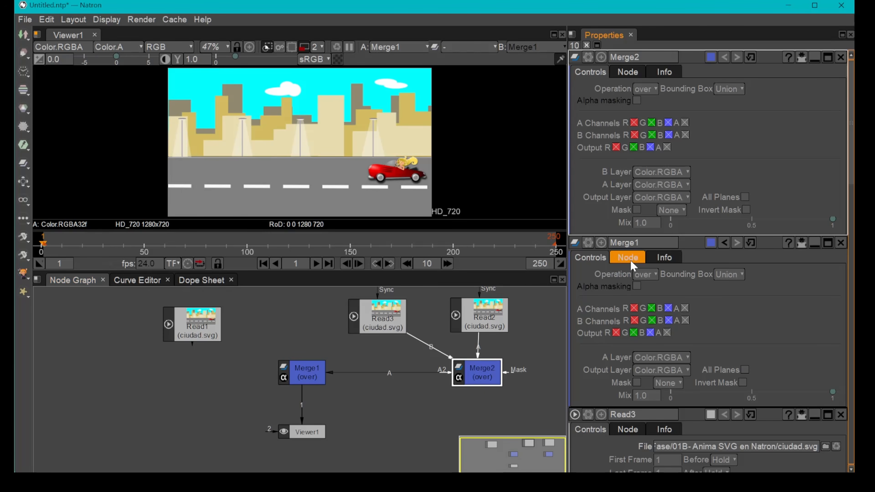
{"action": "left_click", "coordinate": [683, 174]}
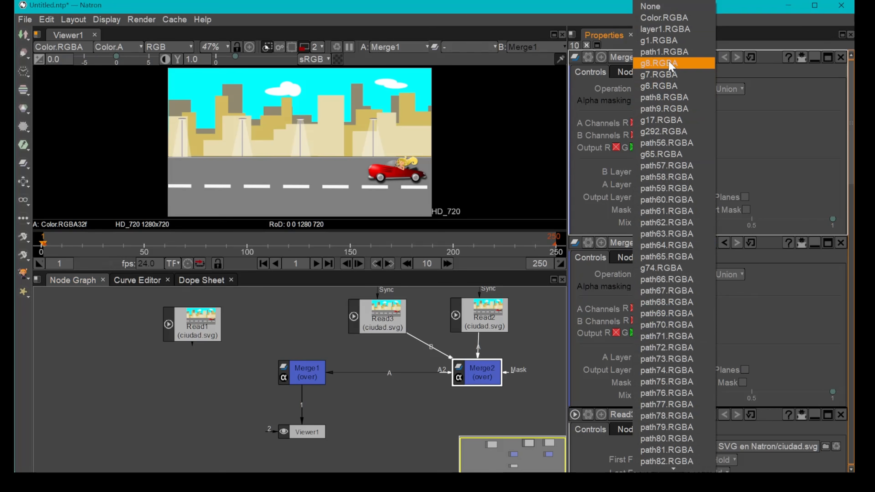
{"action": "left_click", "coordinate": [667, 41]}
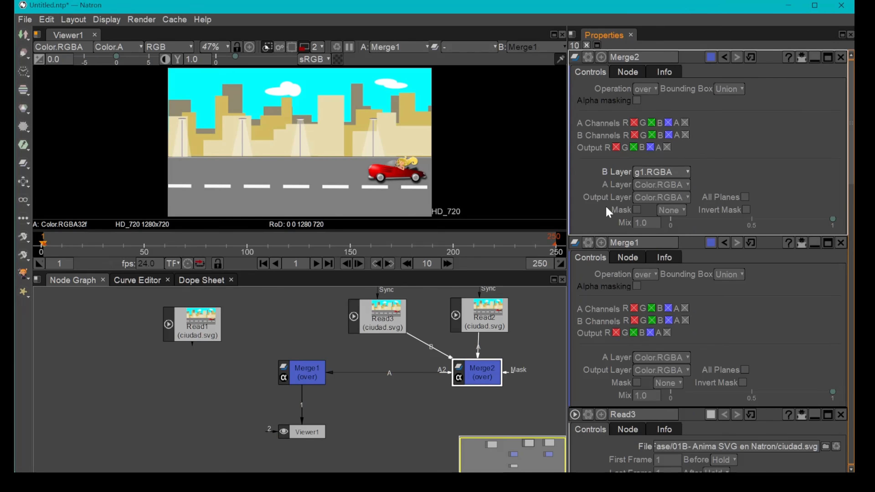
{"action": "left_click", "coordinate": [659, 189]}
{"action": "left_click", "coordinate": [666, 133]}
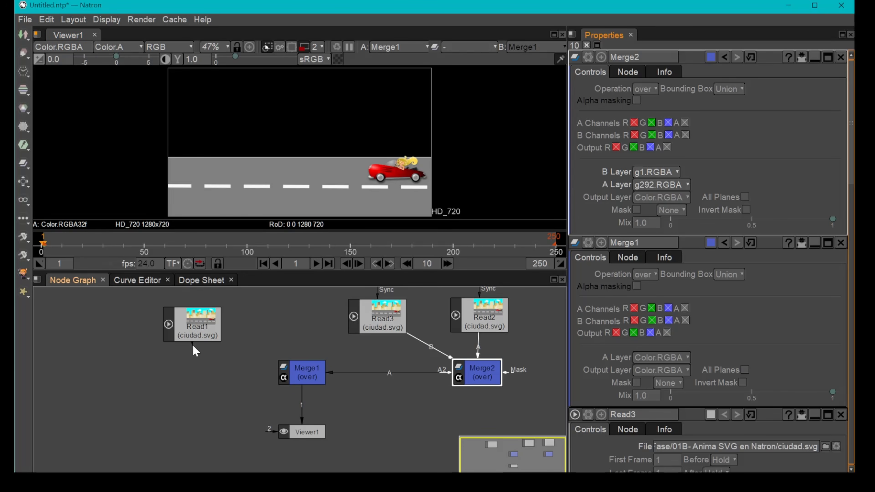
{"action": "left_click", "coordinate": [304, 373]}
{"action": "left_click_drag", "start_coordinate": [315, 354], "coordinate": [184, 343]}
Space out the Read2 and Merge2 nodes and insert a Transform node on the connection between them.
{"action": "left_click_drag", "start_coordinate": [482, 372], "coordinate": [480, 403]}
{"action": "left_click_drag", "start_coordinate": [488, 315], "coordinate": [489, 302]}
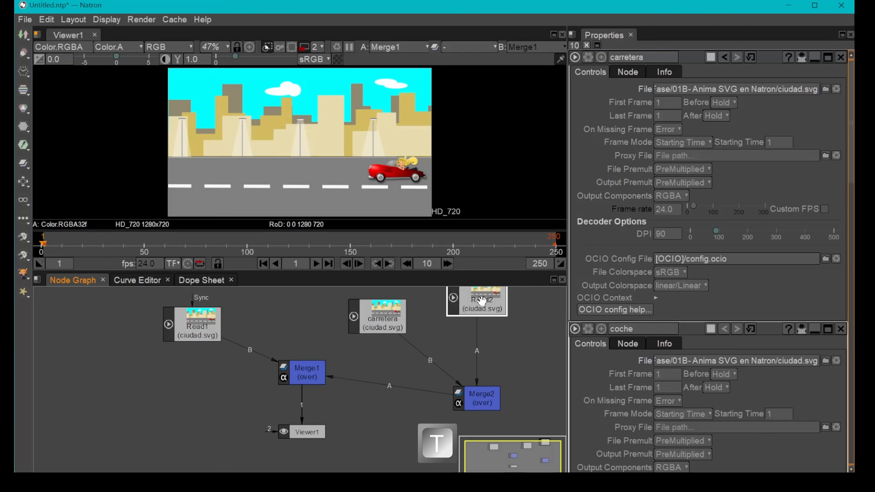
{"action": "key", "text": "t"}
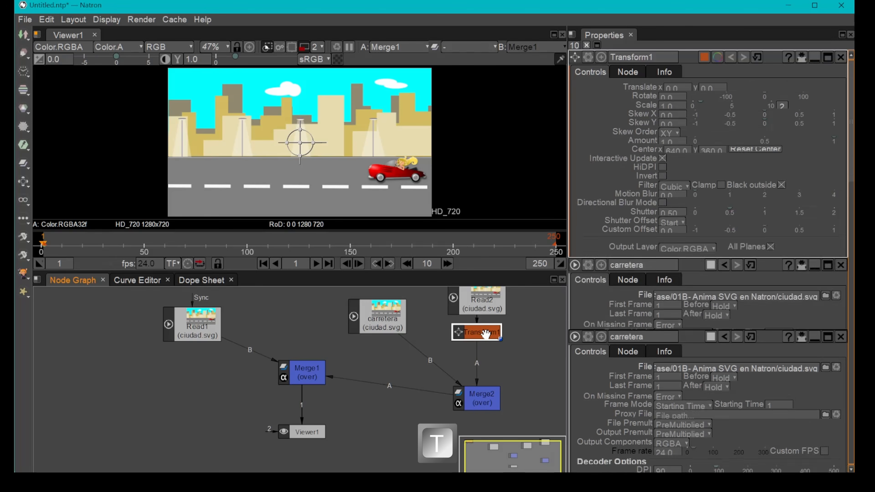
{"action": "left_click_drag", "start_coordinate": [485, 332], "coordinate": [485, 342]}
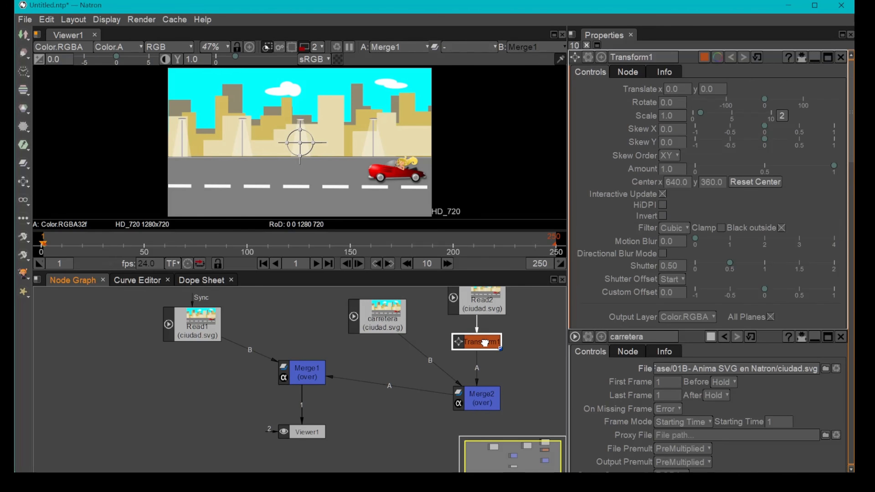
Keyframe the Transform's translation in all dimensions, moving the car to about x 393 at frame 1 and x -1266 at frame 150.
{"action": "right_click", "coordinate": [670, 89]}
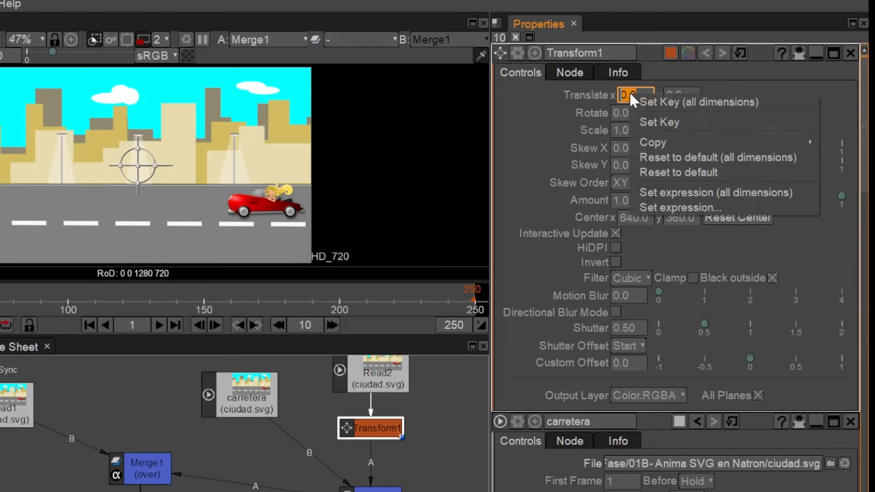
{"action": "left_click", "coordinate": [691, 107]}
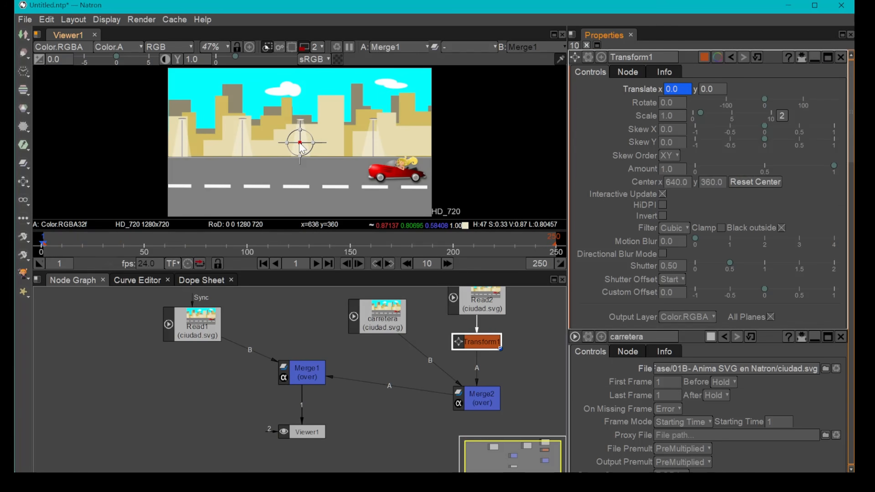
{"action": "left_click_drag", "start_coordinate": [299, 144], "coordinate": [380, 142]}
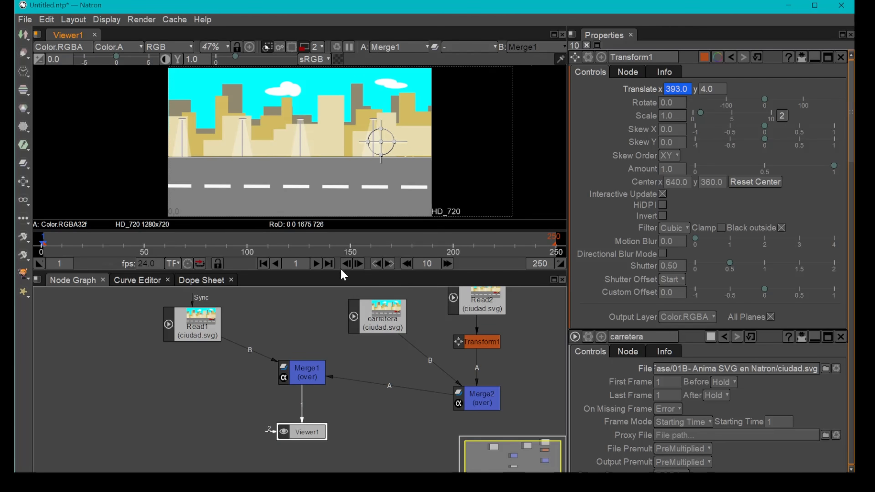
{"action": "left_click", "coordinate": [350, 238]}
{"action": "left_click_drag", "start_coordinate": [381, 142], "coordinate": [39, 142]}
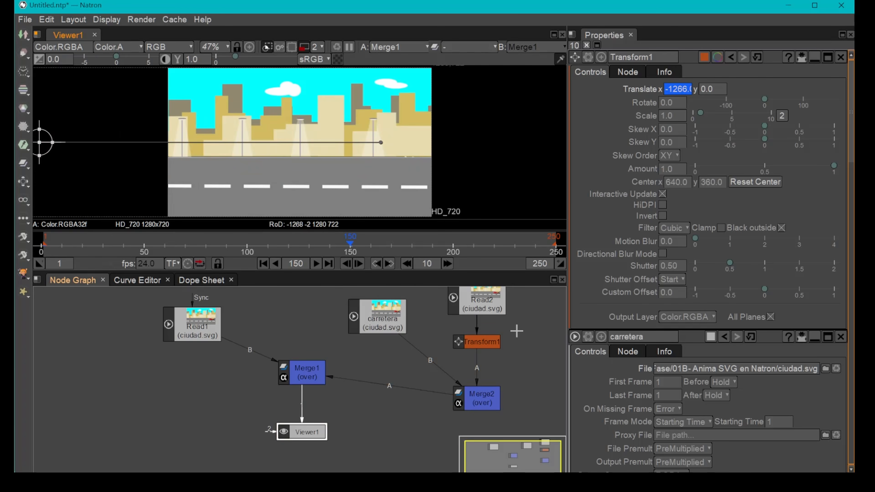
Play the car animation from the first frame, switch back to Natron from the desktop and stop the playback.
{"action": "left_click", "coordinate": [302, 379]}
{"action": "left_click", "coordinate": [363, 405]}
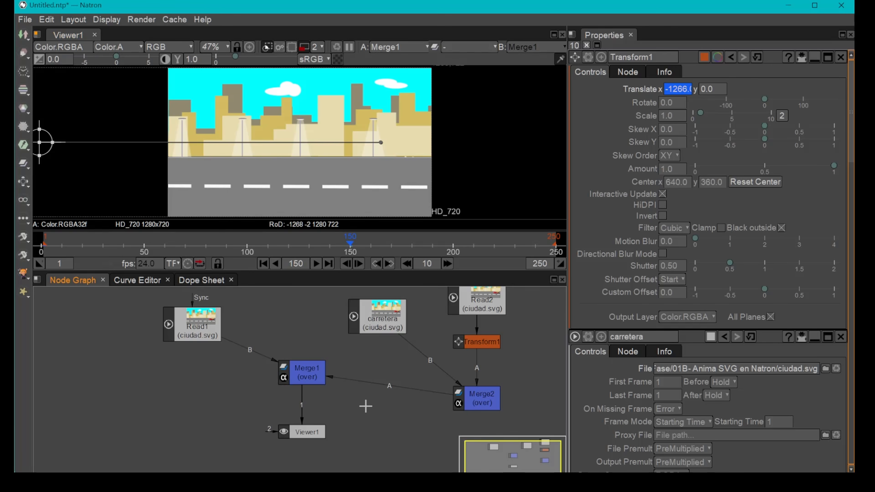
{"action": "left_click", "coordinate": [265, 264]}
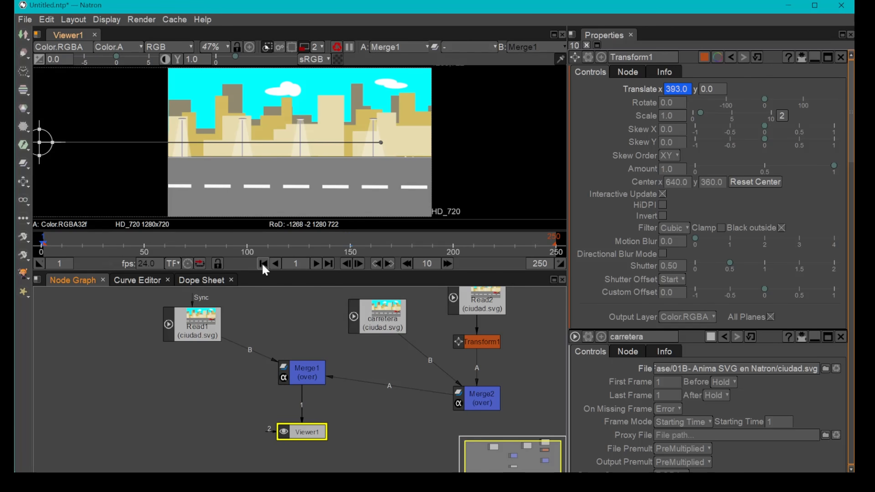
{"action": "left_click", "coordinate": [316, 264]}
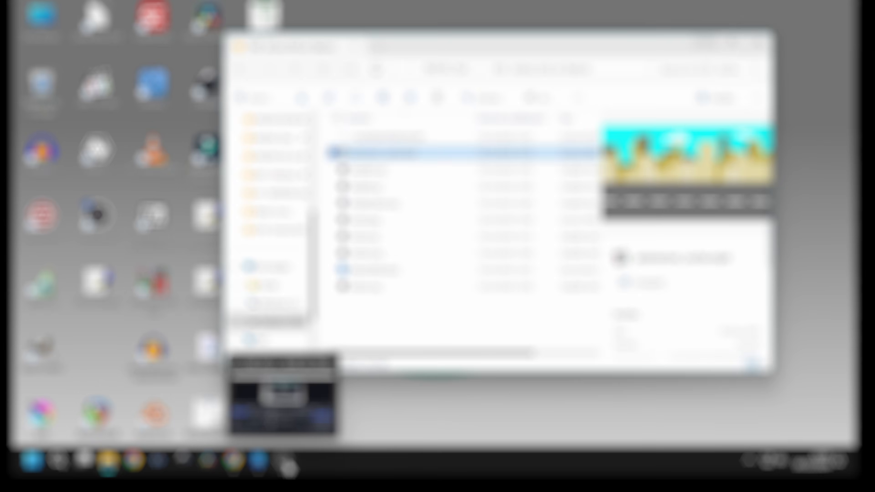
{"action": "left_click", "coordinate": [287, 466]}
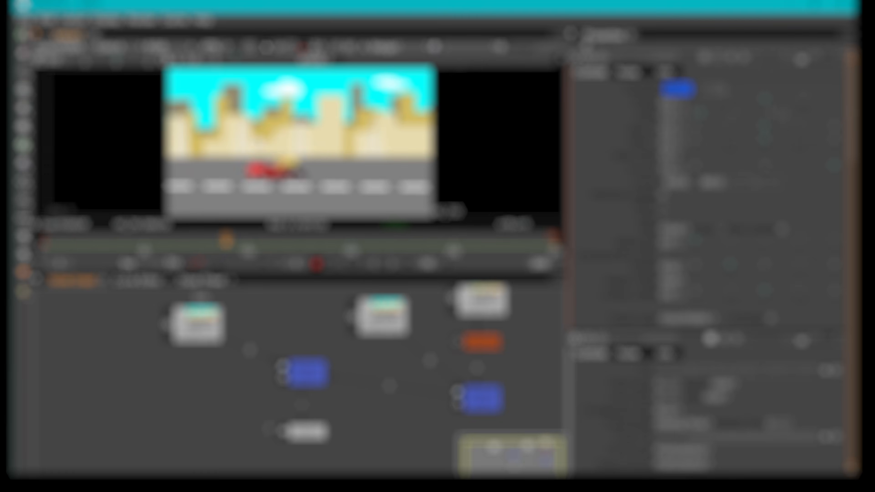
{"action": "left_click", "coordinate": [318, 264]}
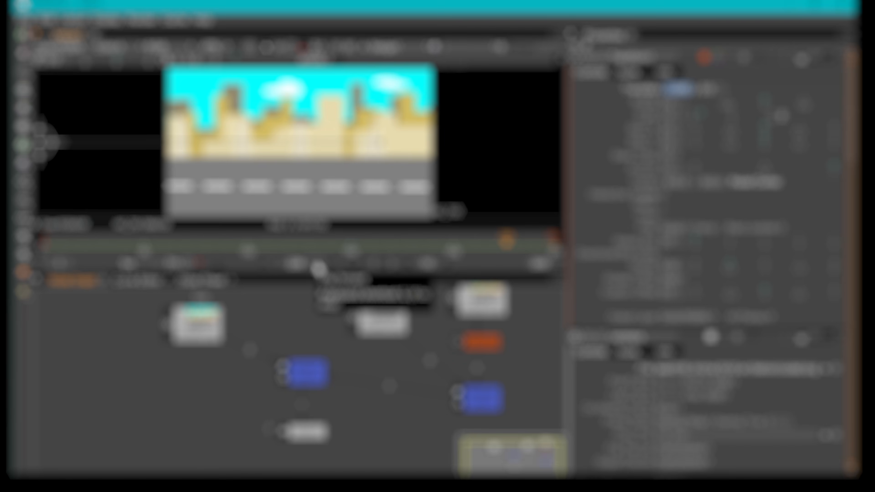